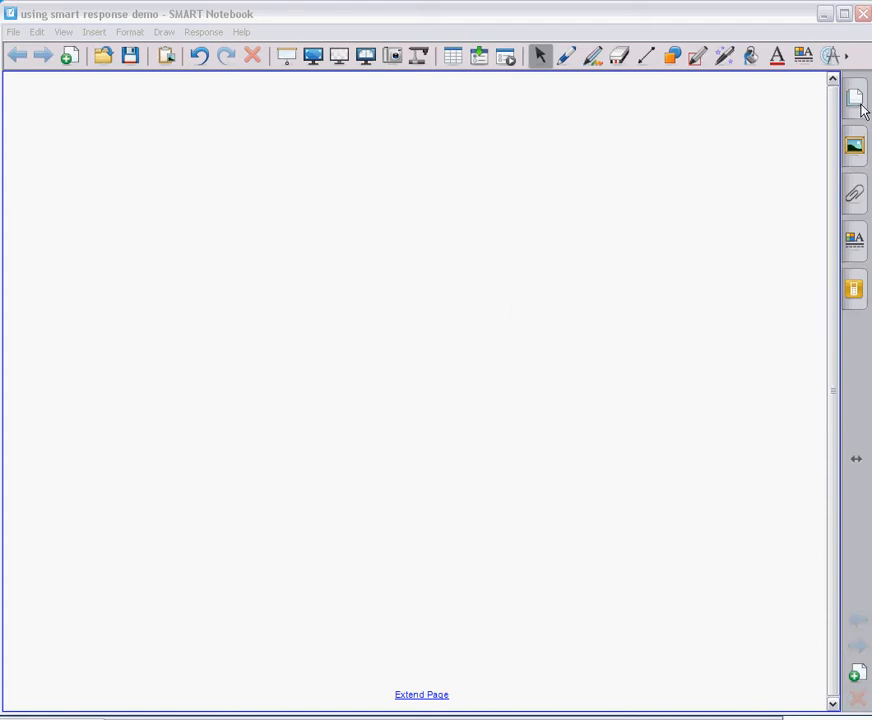
# Start inserting a SMART Response question of the Multiple choice type.
pyautogui.click(857, 292)
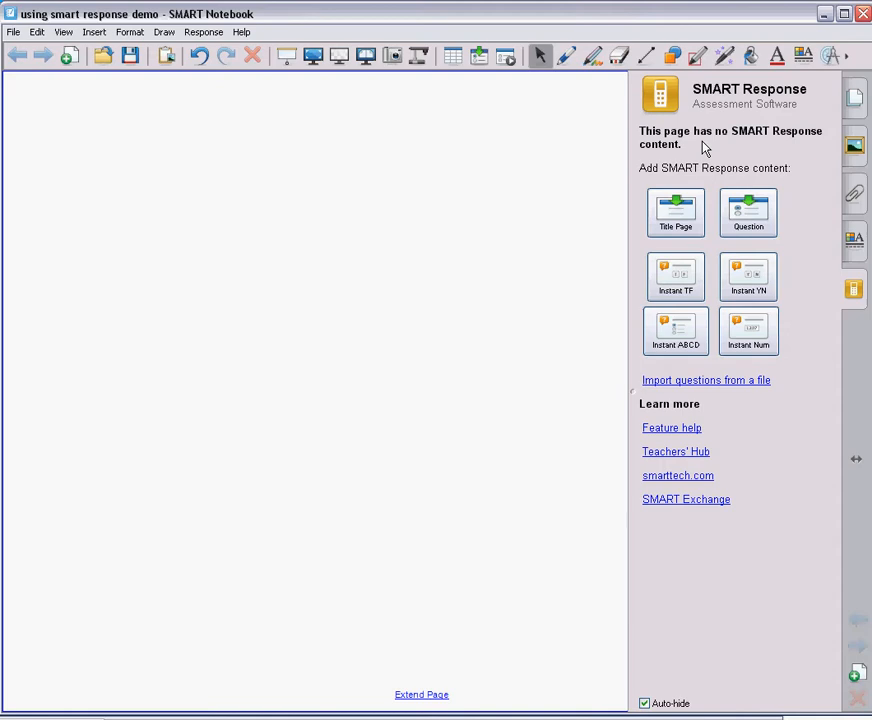
pyautogui.click(770, 232)
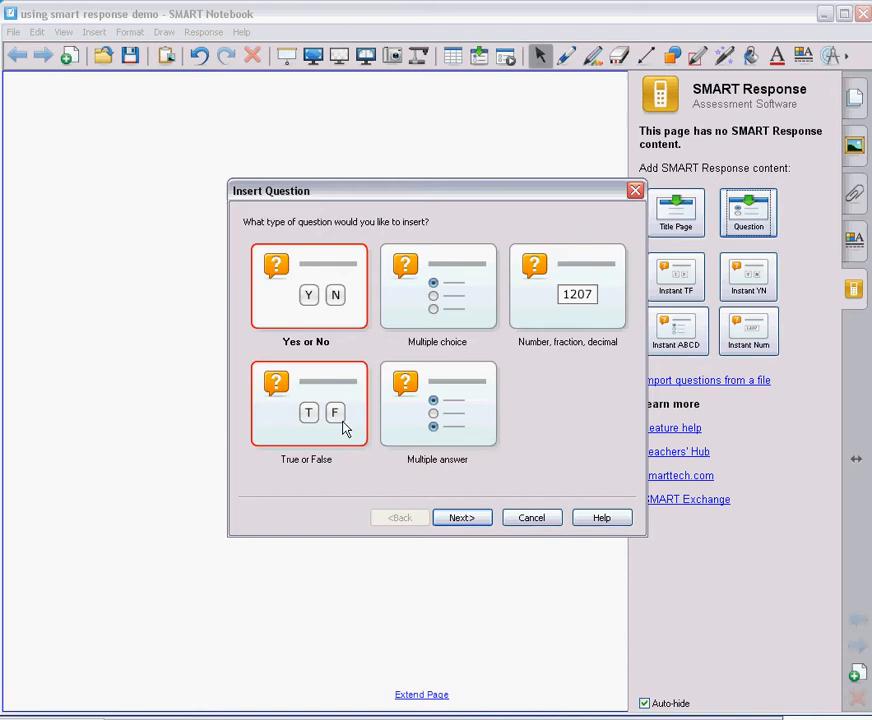
pyautogui.click(416, 306)
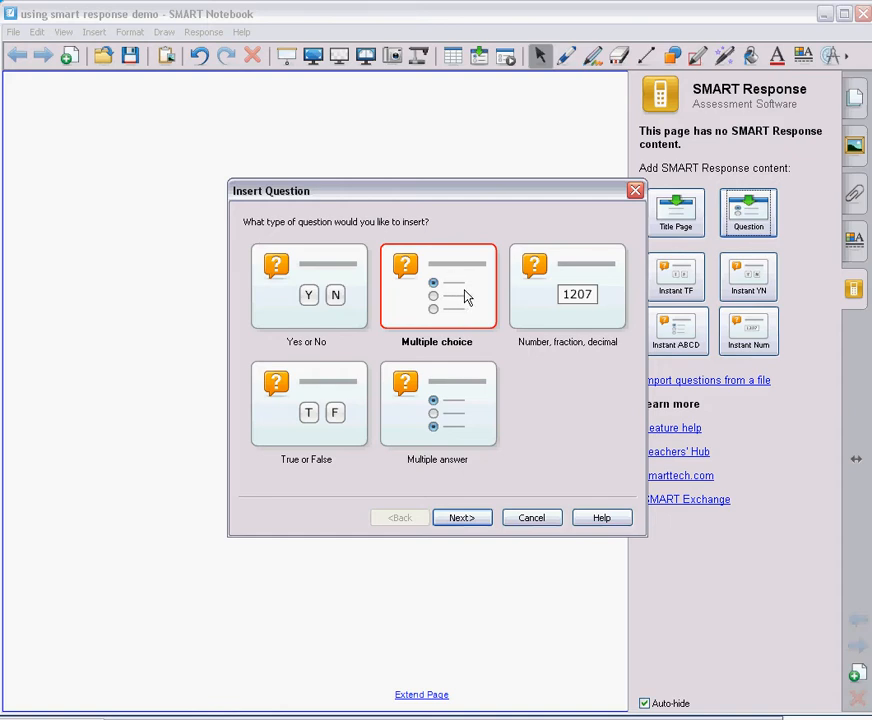
pyautogui.click(478, 522)
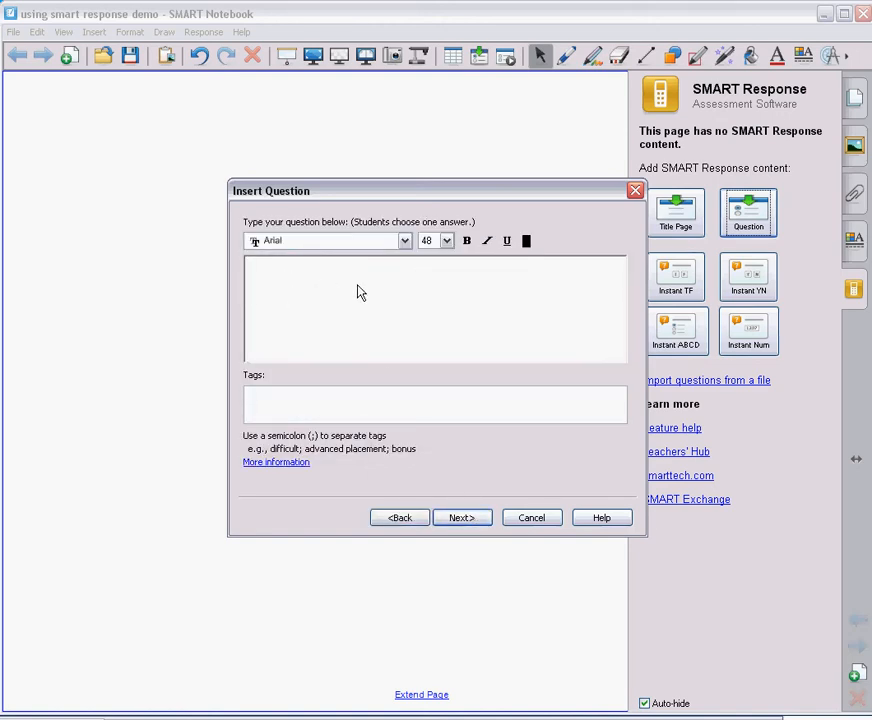
# Enter "What is the center of a cell called?" as the question text.
pyautogui.write('What ')
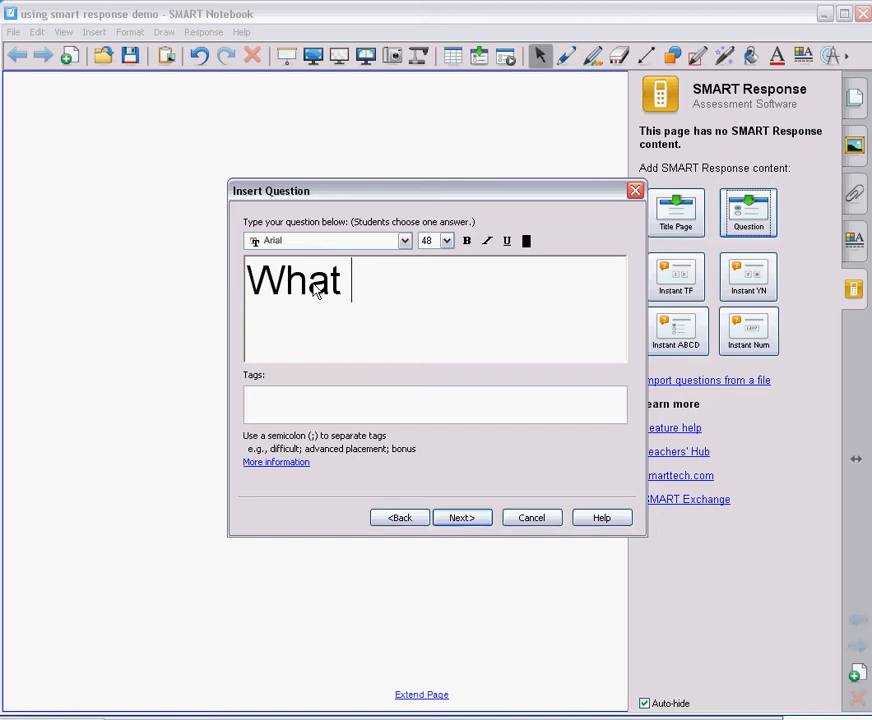
pyautogui.write('is the c')
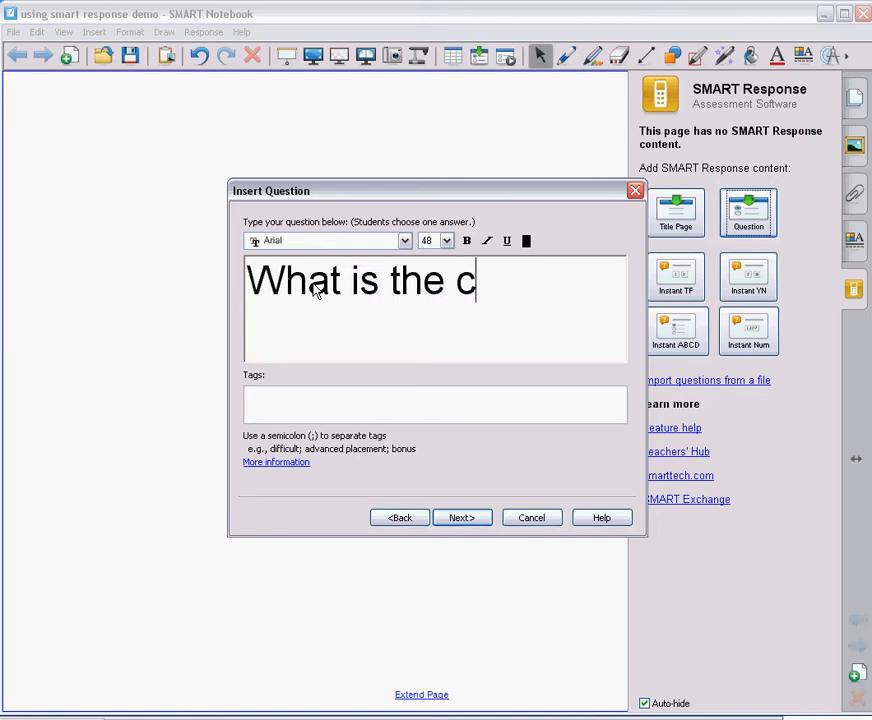
pyautogui.write('enter of a cell called')
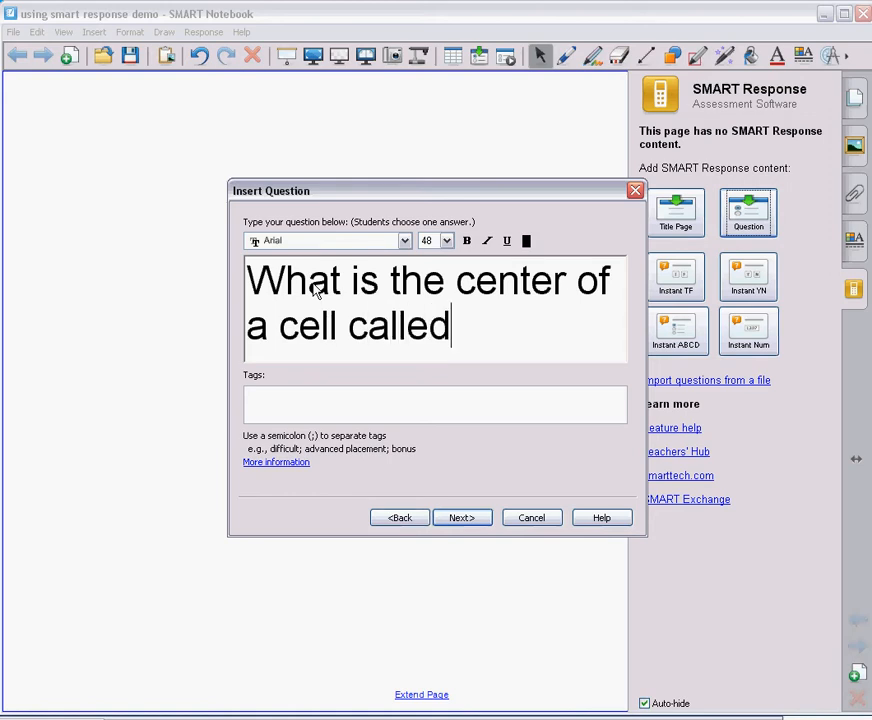
pyautogui.write('?')
# Try the Arial Black font on the question text and switch back to Arial.
pyautogui.click(401, 241)
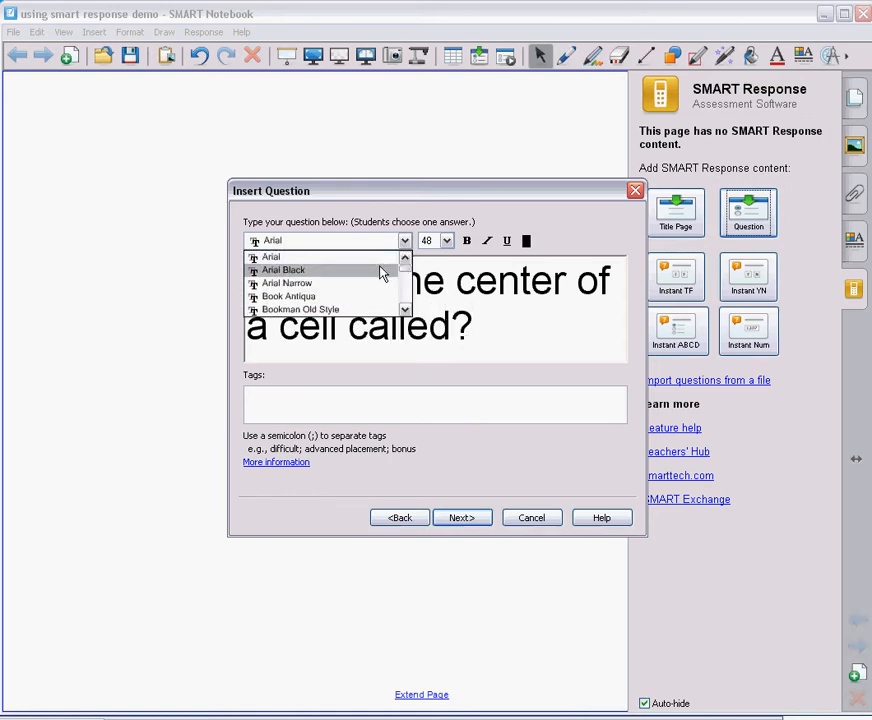
pyautogui.click(383, 270)
pyautogui.click(405, 241)
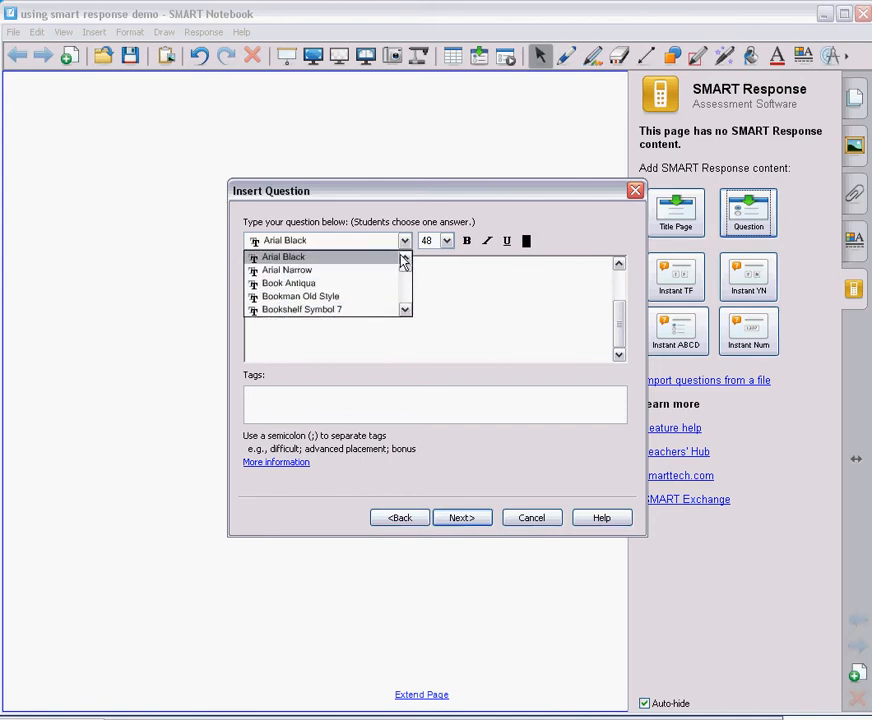
pyautogui.scroll(1, 387, 258)
pyautogui.click(387, 256)
# Set the question text's font size to 36.
pyautogui.click(445, 241)
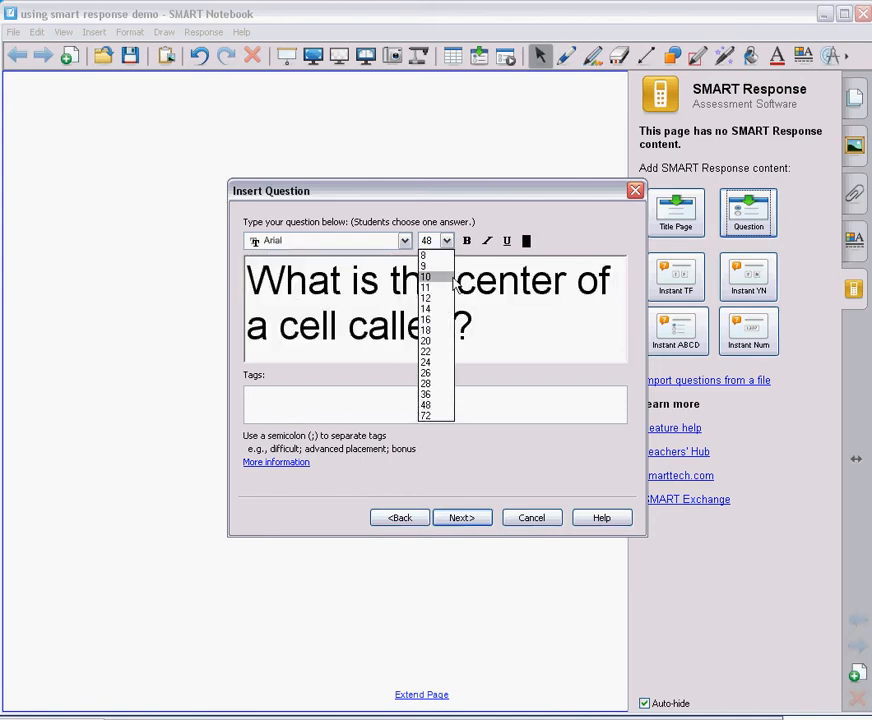
pyautogui.click(426, 394)
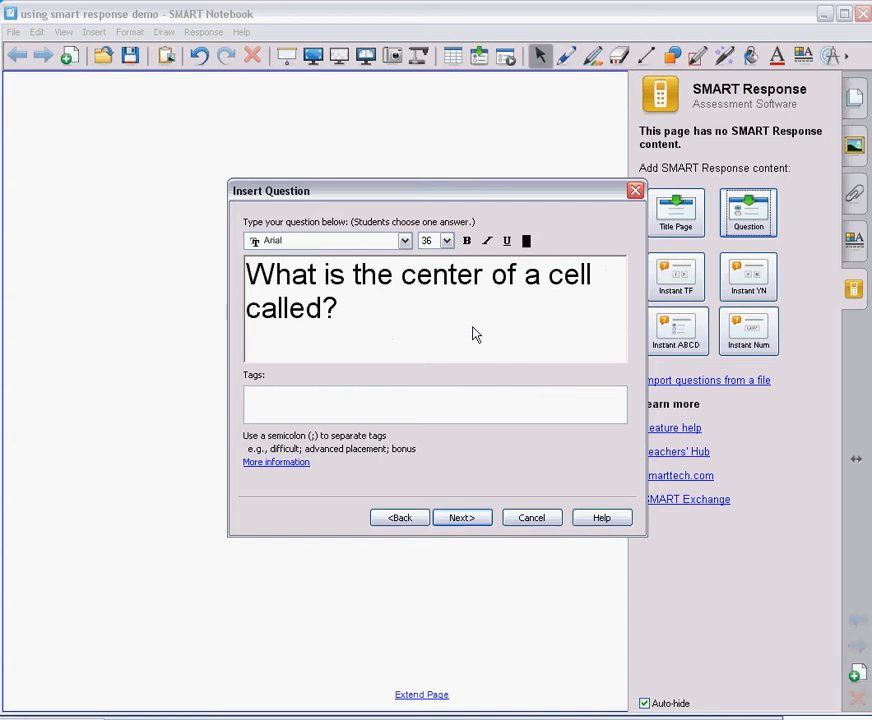
# Try a dark orange color on the question text and switch back to black.
pyautogui.click(527, 241)
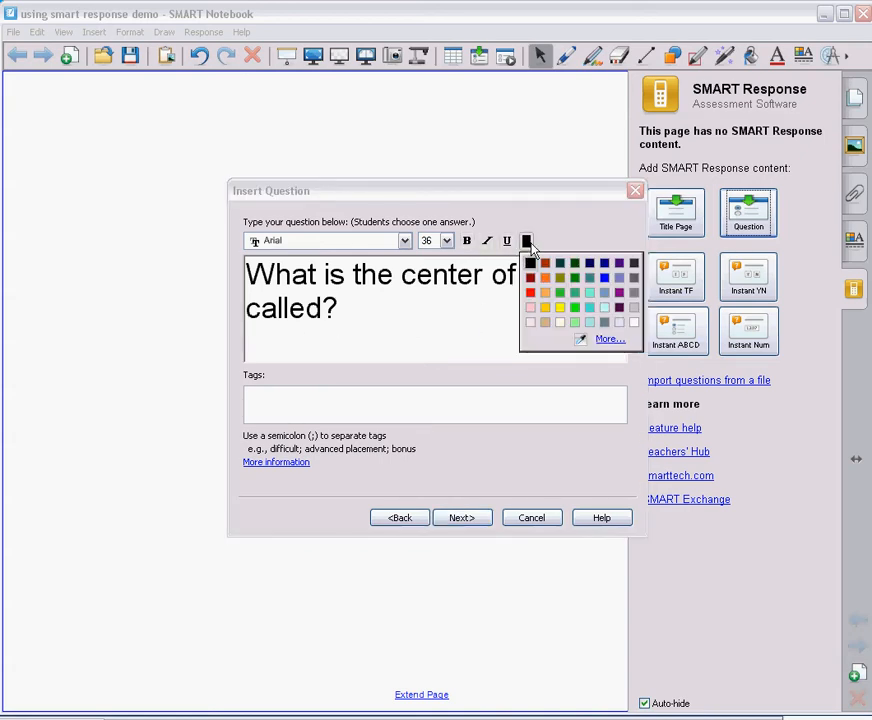
pyautogui.click(545, 277)
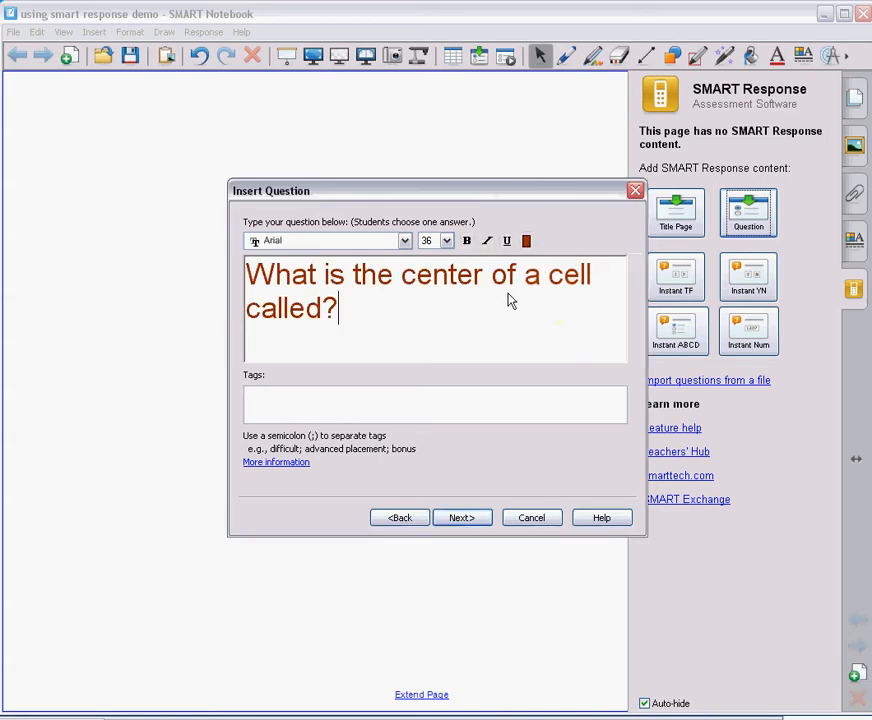
pyautogui.click(527, 241)
pyautogui.click(528, 259)
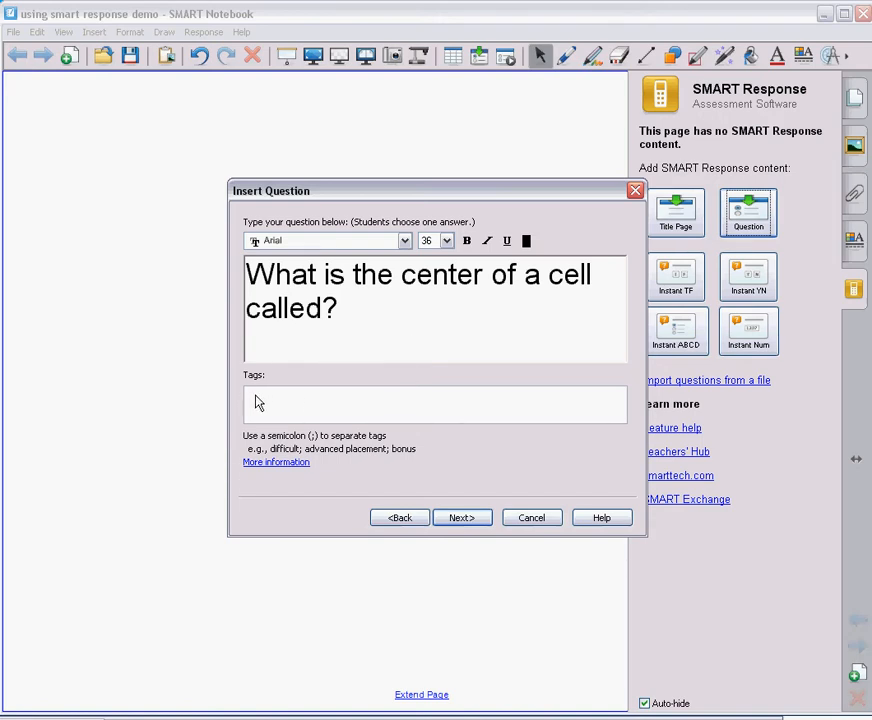
# Proceed to the question's answer choices without adding tags and set the number of choices to 4.
pyautogui.click(481, 519)
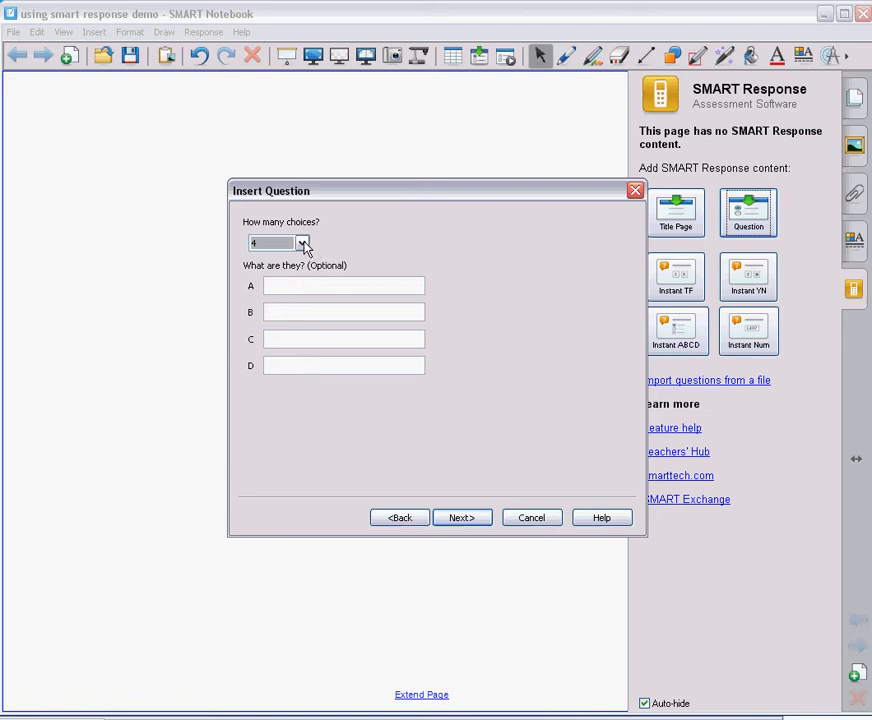
pyautogui.click(303, 244)
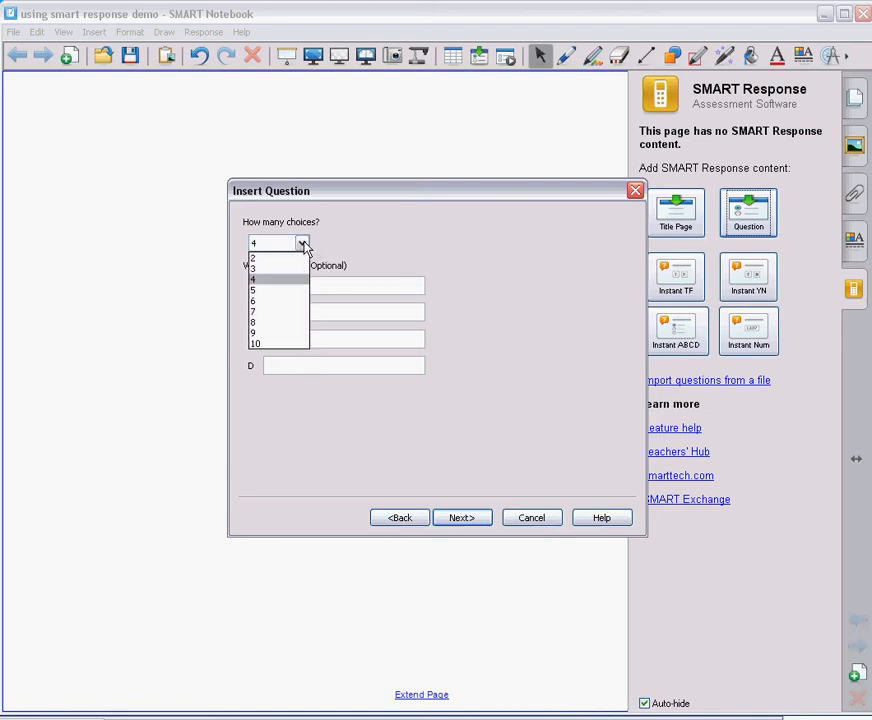
pyautogui.click(297, 292)
pyautogui.click(299, 247)
pyautogui.click(289, 263)
pyautogui.click(301, 244)
pyautogui.click(288, 286)
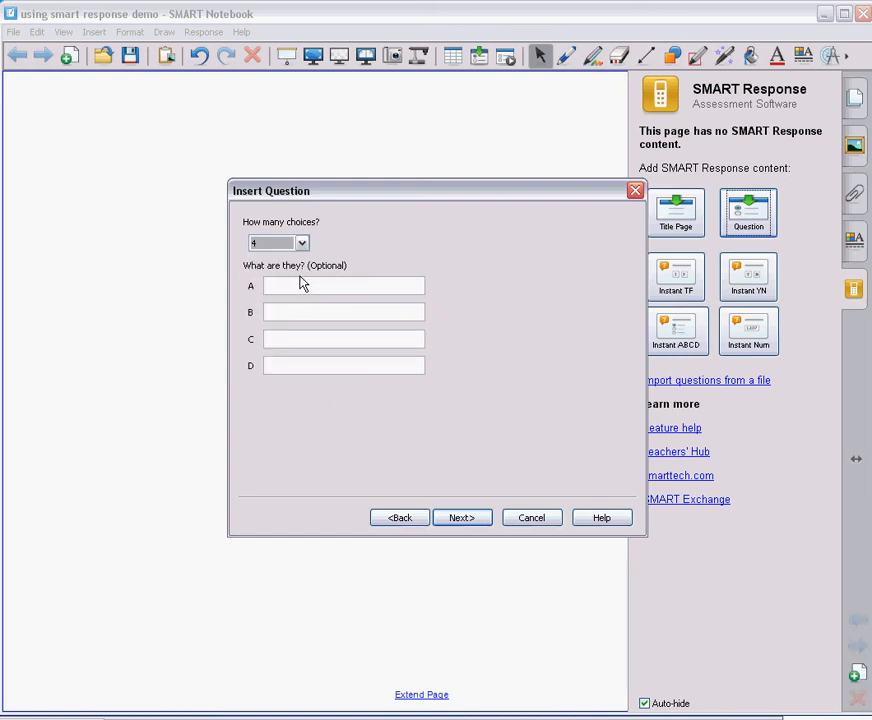
# Fill in answer choices A to D as core, nucleus, center and brain.
pyautogui.click(306, 290)
pyautogui.write('core')
pyautogui.click(309, 312)
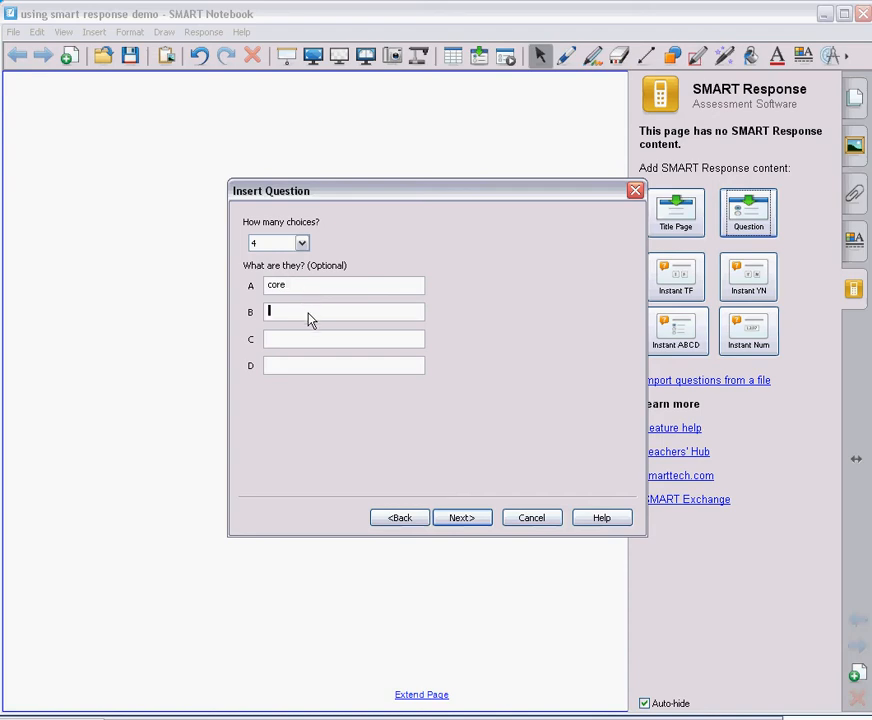
pyautogui.write('nucl')
pyautogui.write('eus')
pyautogui.write('cen')
pyautogui.write('ter')
pyautogui.click(308, 366)
pyautogui.write('brain')
# Mark choice B, nucleus, as the correct answer and finish inserting the question.
pyautogui.click(467, 519)
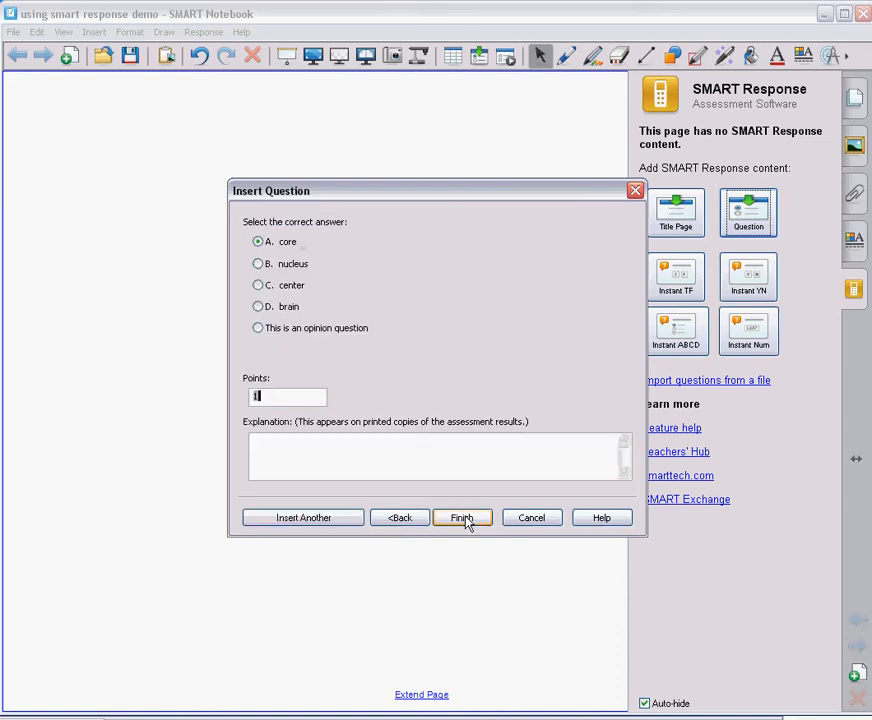
pyautogui.click(258, 265)
pyautogui.click(459, 524)
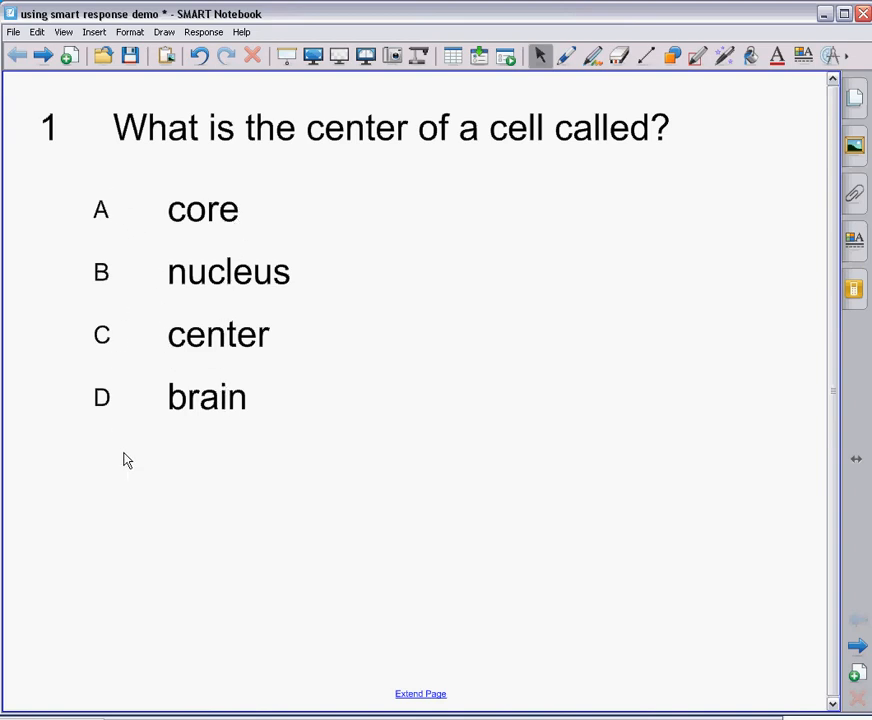
# Nudge the question toward the page's upper-left corner and color its whole text red.
pyautogui.moveTo(205, 133)
pyautogui.mouseDown()
pyautogui.moveTo(191, 148)
pyautogui.moveTo(268, 127)
pyautogui.moveTo(194, 121)
pyautogui.mouseUp()
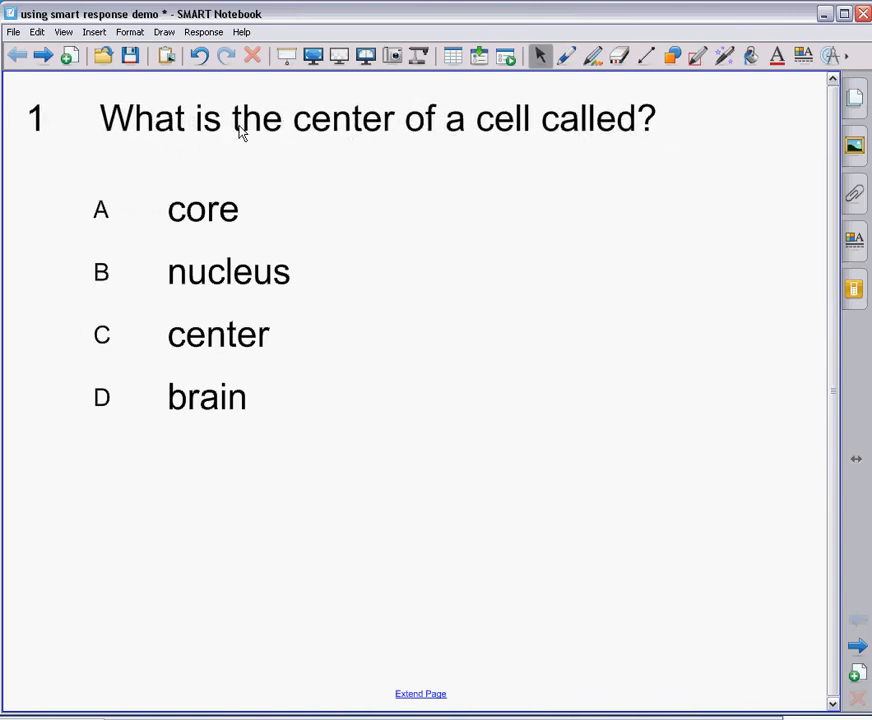
pyautogui.doubleClick(239, 132)
pyautogui.moveTo(685, 129); pyautogui.dragTo(96, 120)
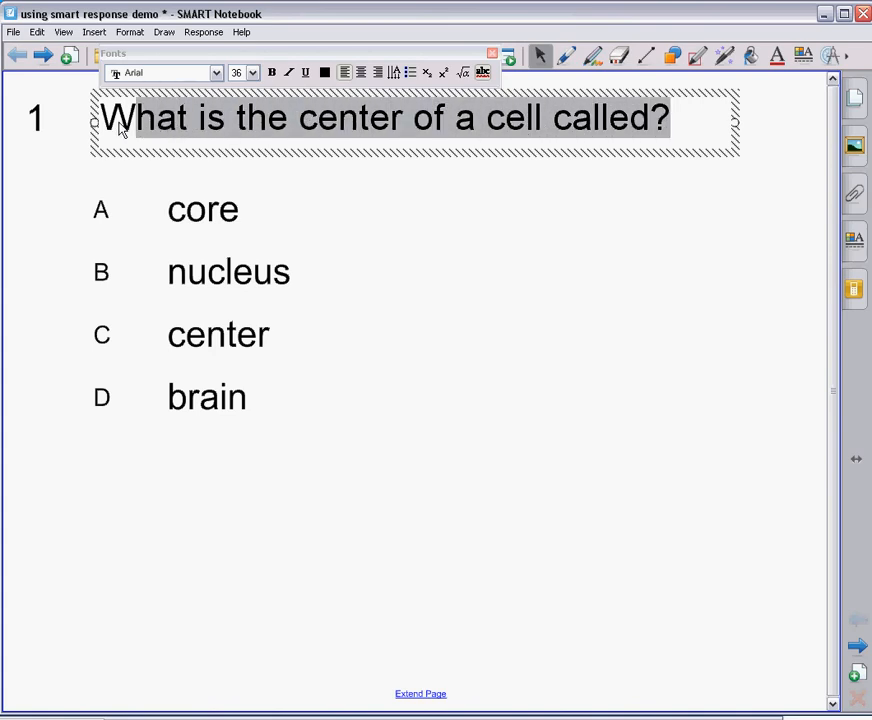
pyautogui.click(326, 74)
pyautogui.click(329, 122)
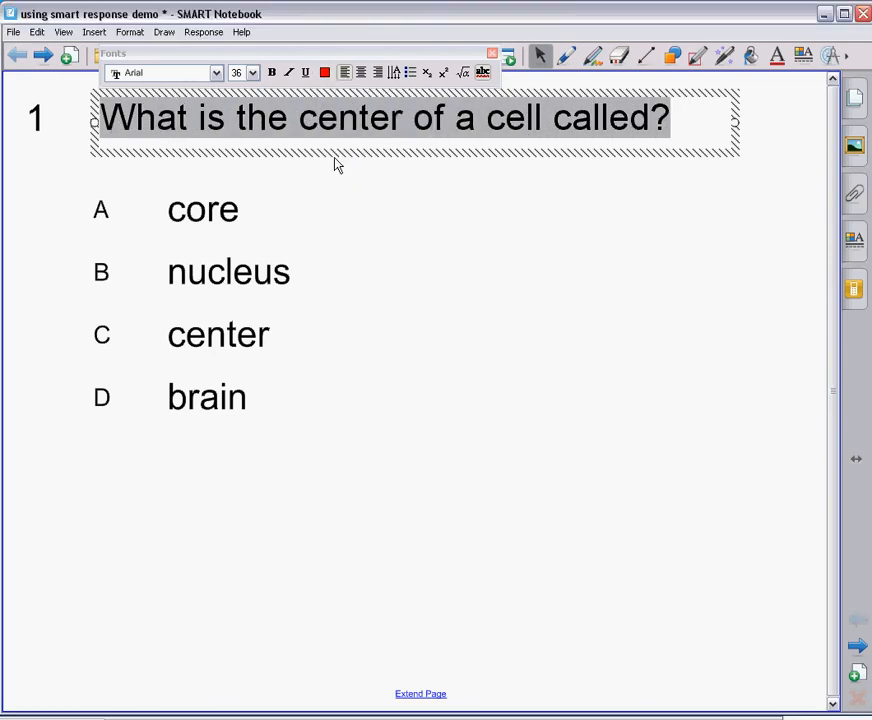
pyautogui.click(347, 178)
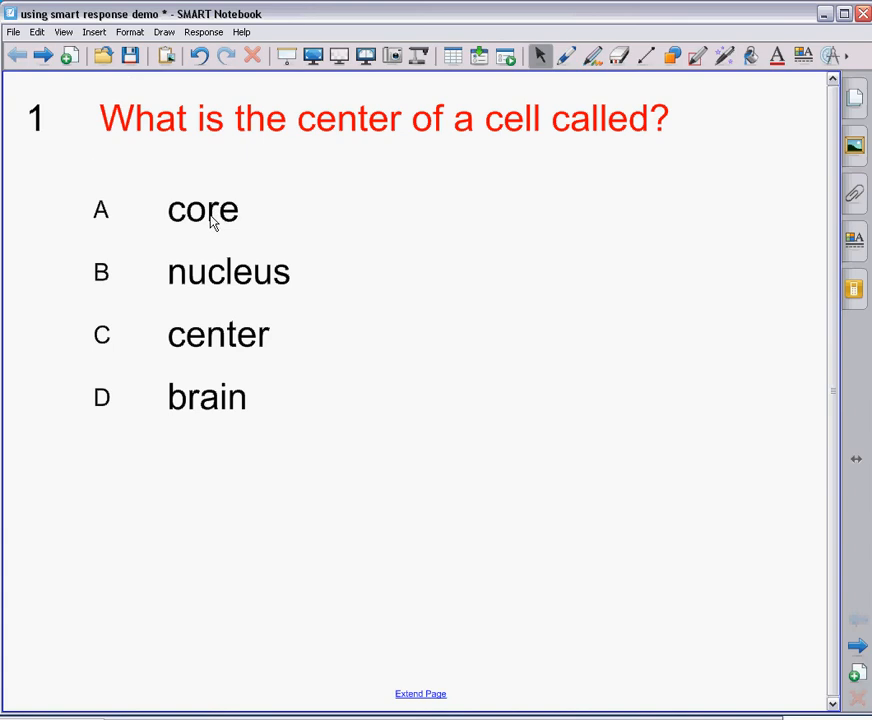
# Move choice A, core, slightly up and left and place choice B, nucleus, beside it in the same row.
pyautogui.moveTo(213, 222); pyautogui.dragTo(195, 210)
pyautogui.moveTo(252, 283); pyautogui.dragTo(521, 206)
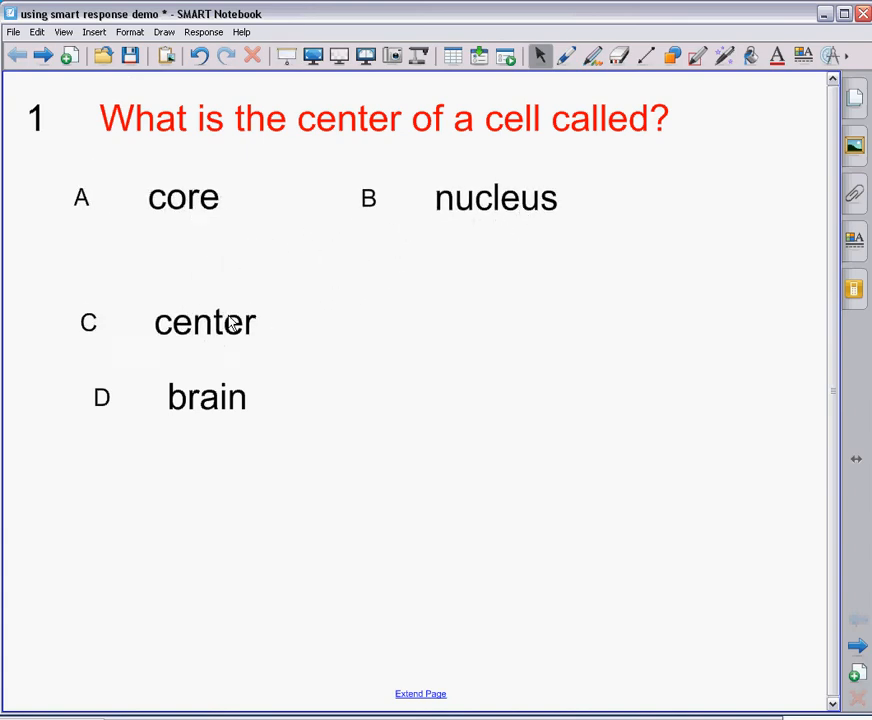